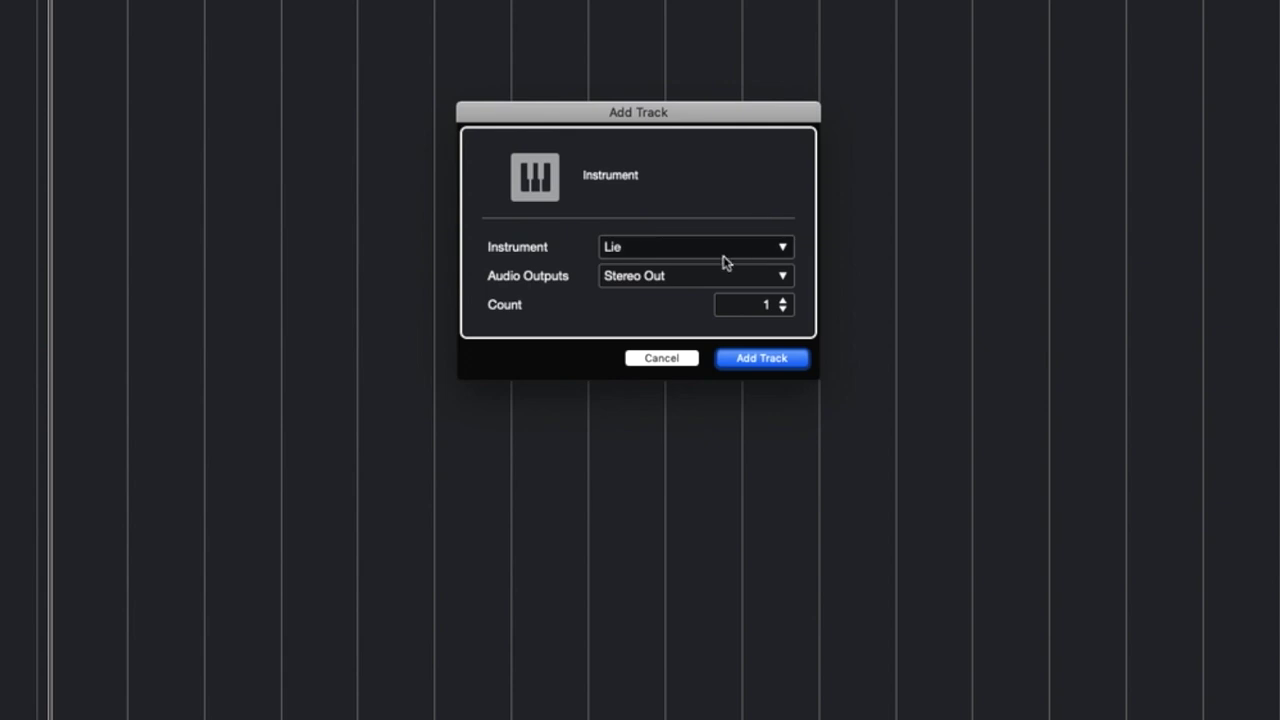
- Add the Lie 01 instrument track, load Kontakt 5 inside Lié, and show Kontakt's window
left_click(766, 360)
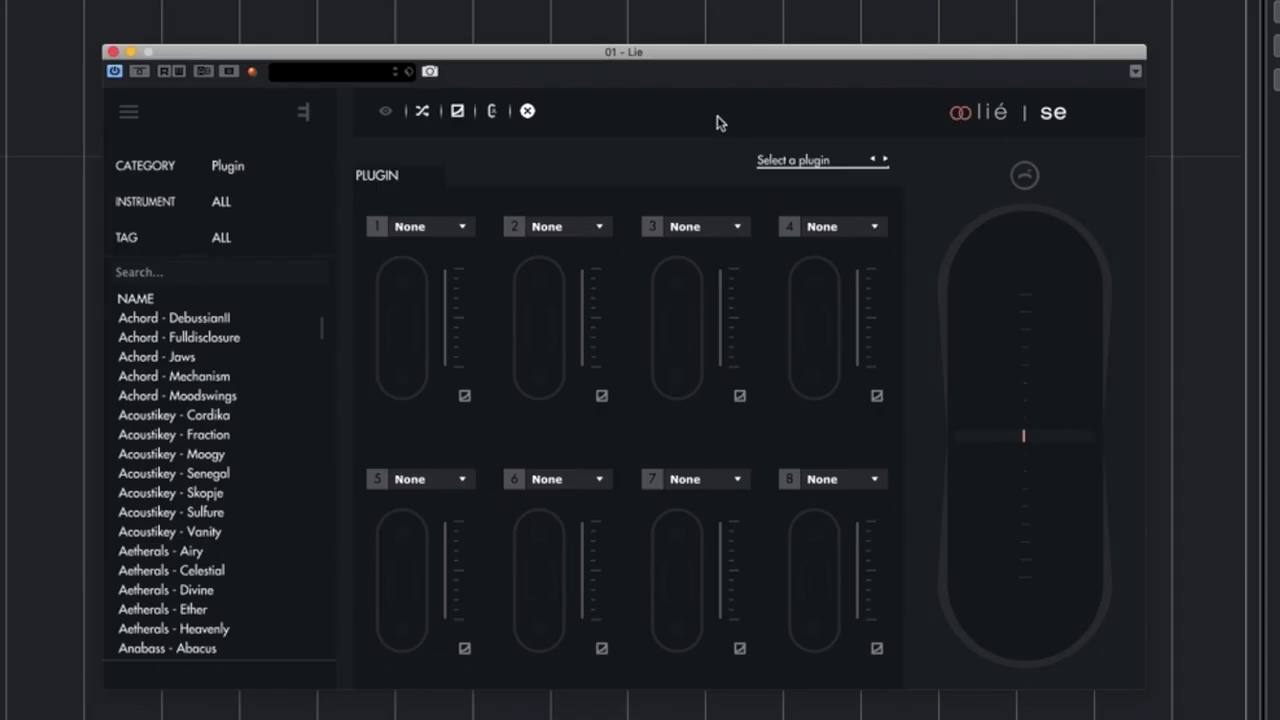
left_click(790, 161)
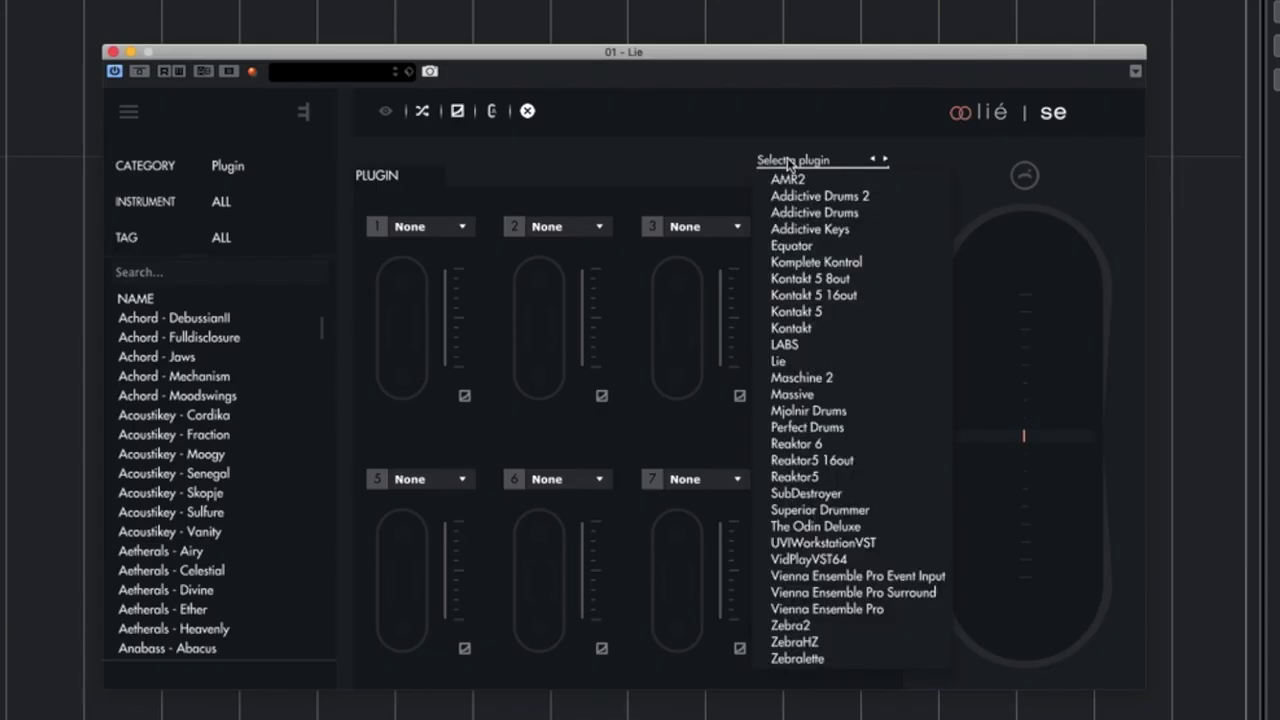
left_click(815, 311)
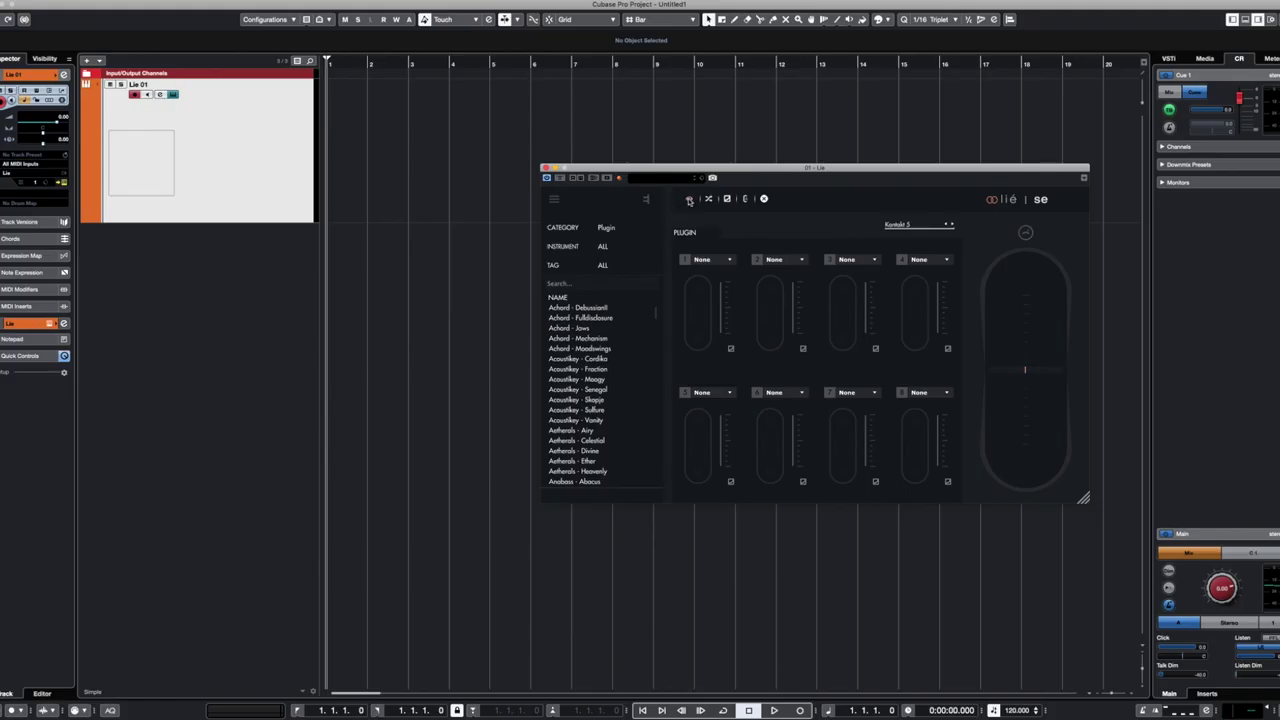
left_click(689, 200)
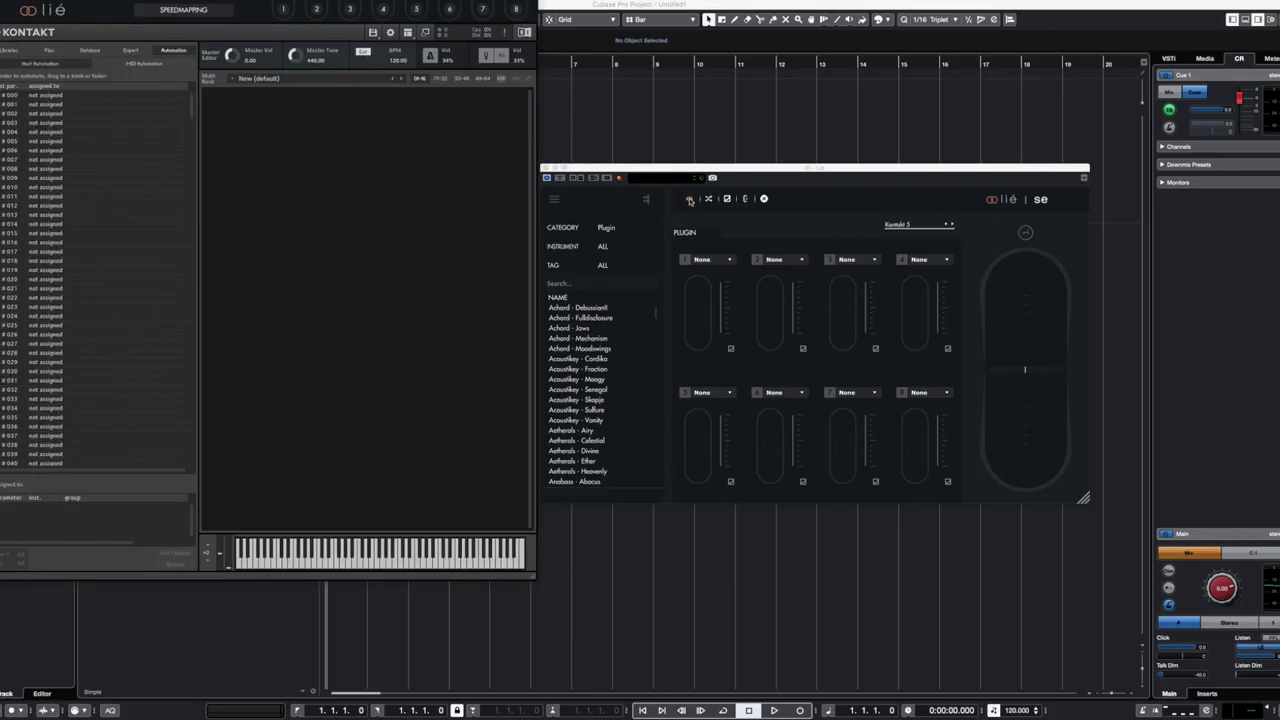
- Load Sonespheres - 02 - Origins from Quick-Load's Synths > Soundiron Sonespheres 2 Origins > Instruments into the rack
left_click_drag(247, 8, 483, 123)
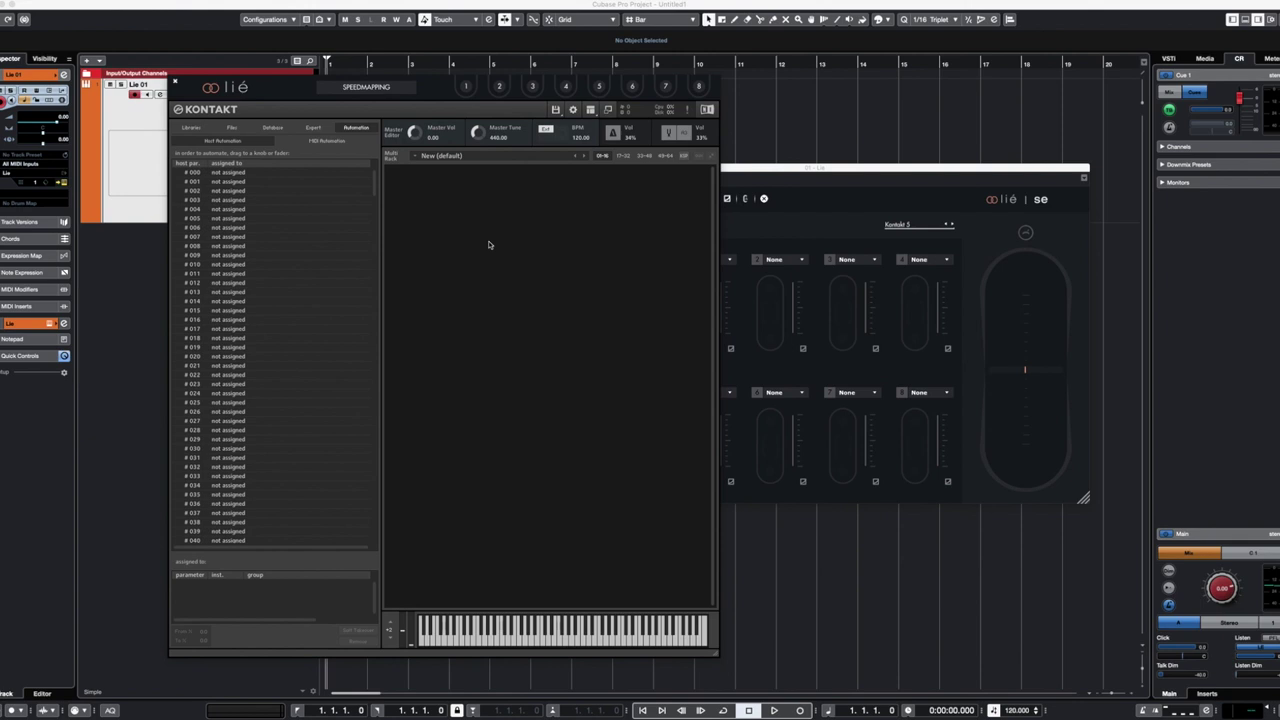
key("F6")
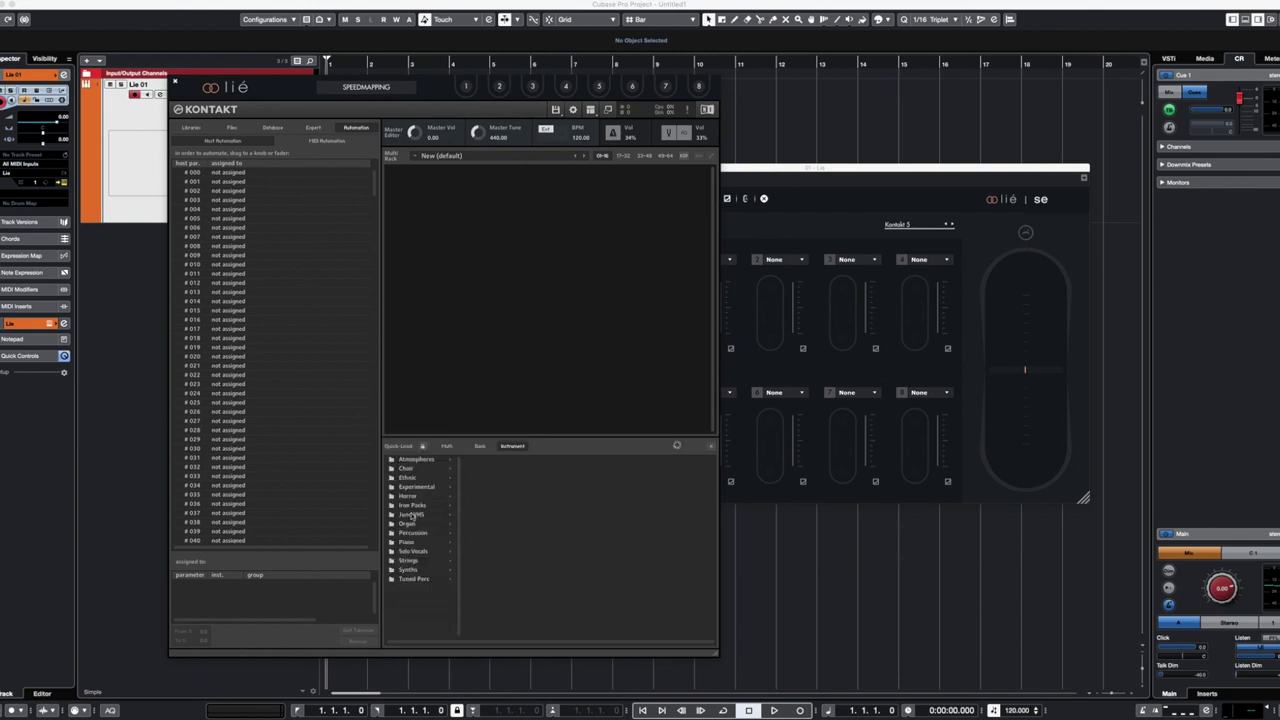
left_click(421, 571)
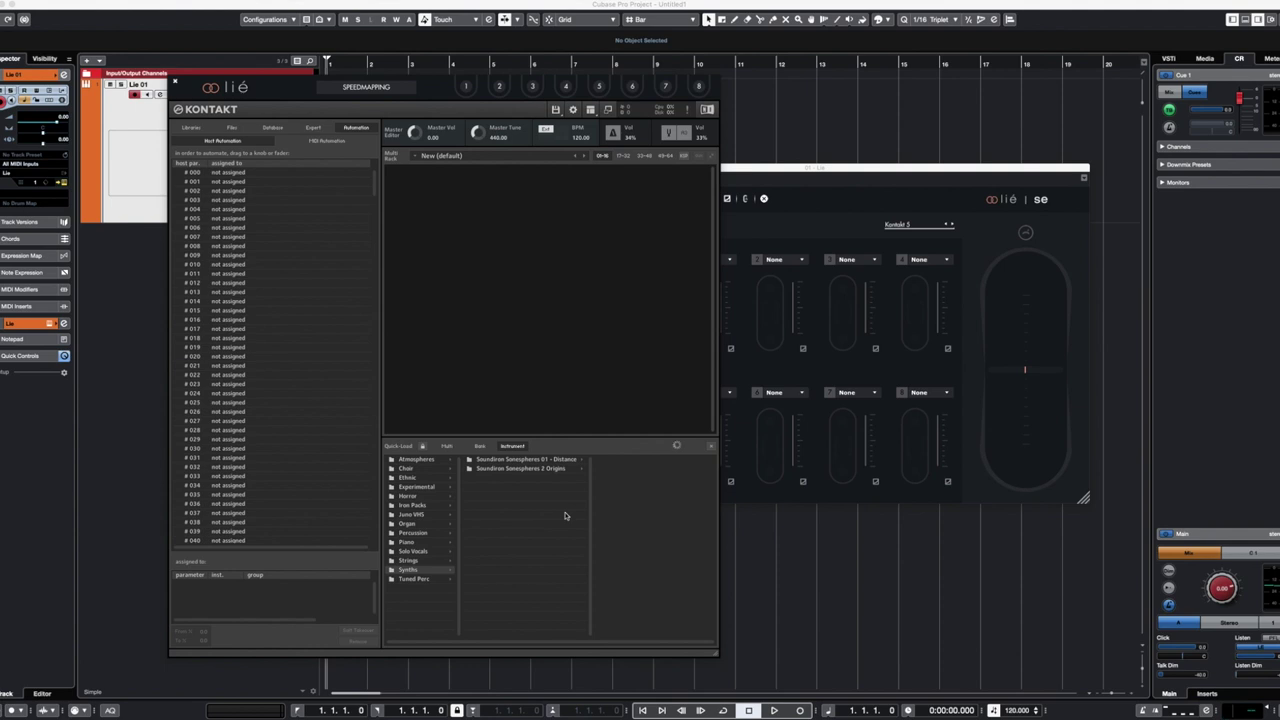
left_click(567, 469)
left_click(623, 460)
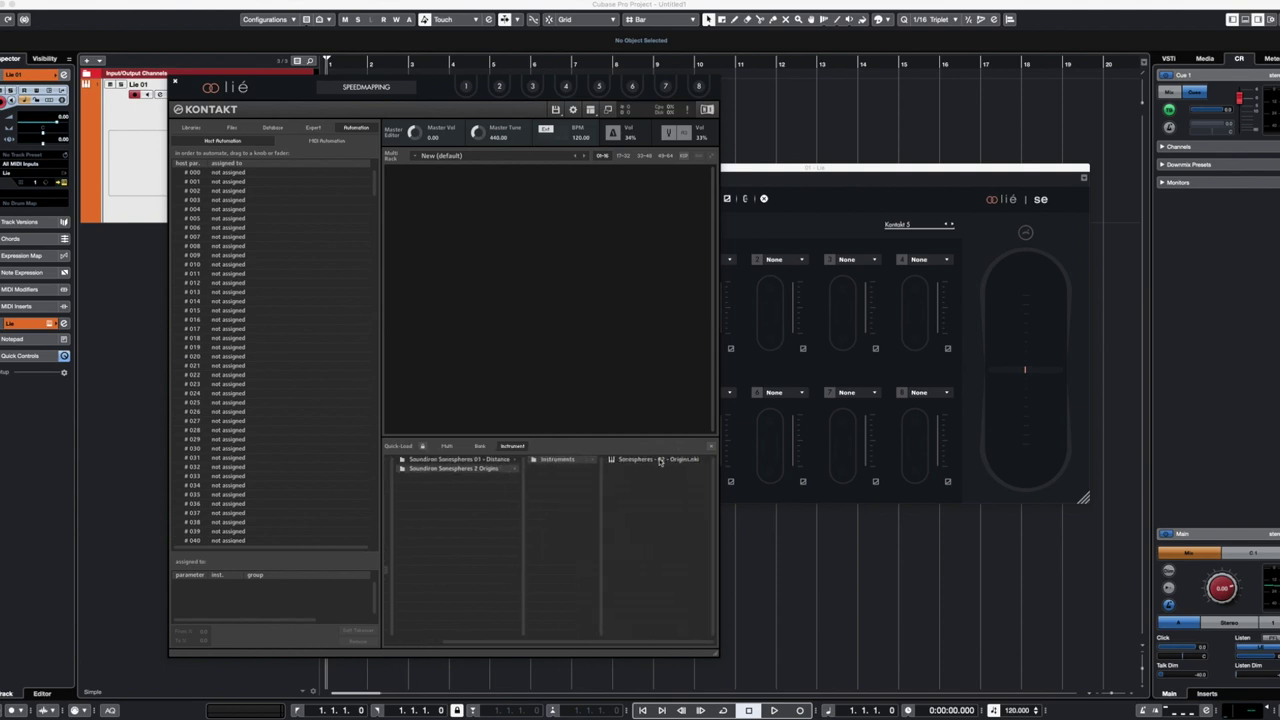
left_click_drag(677, 461, 598, 313)
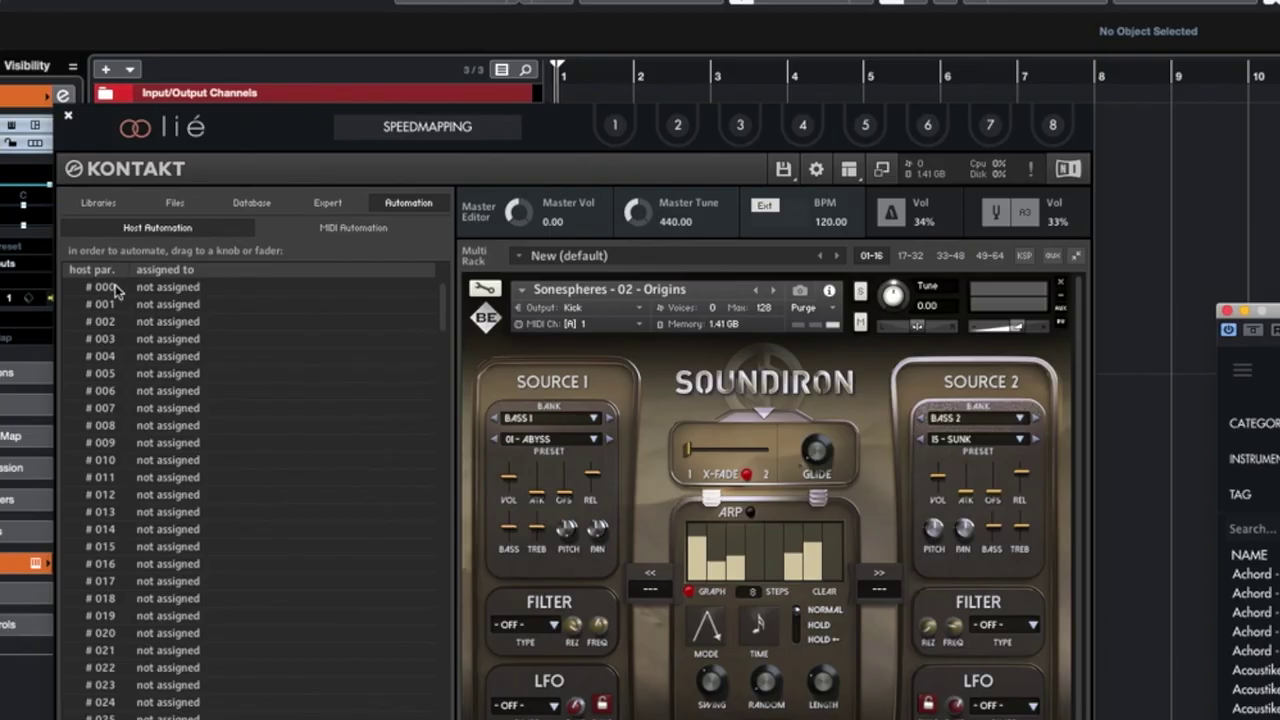
- Assign host automation #000 to Source 1 VOL, and #001 to X-FADE and Source 2 VOL
left_click_drag(110, 286, 505, 485)
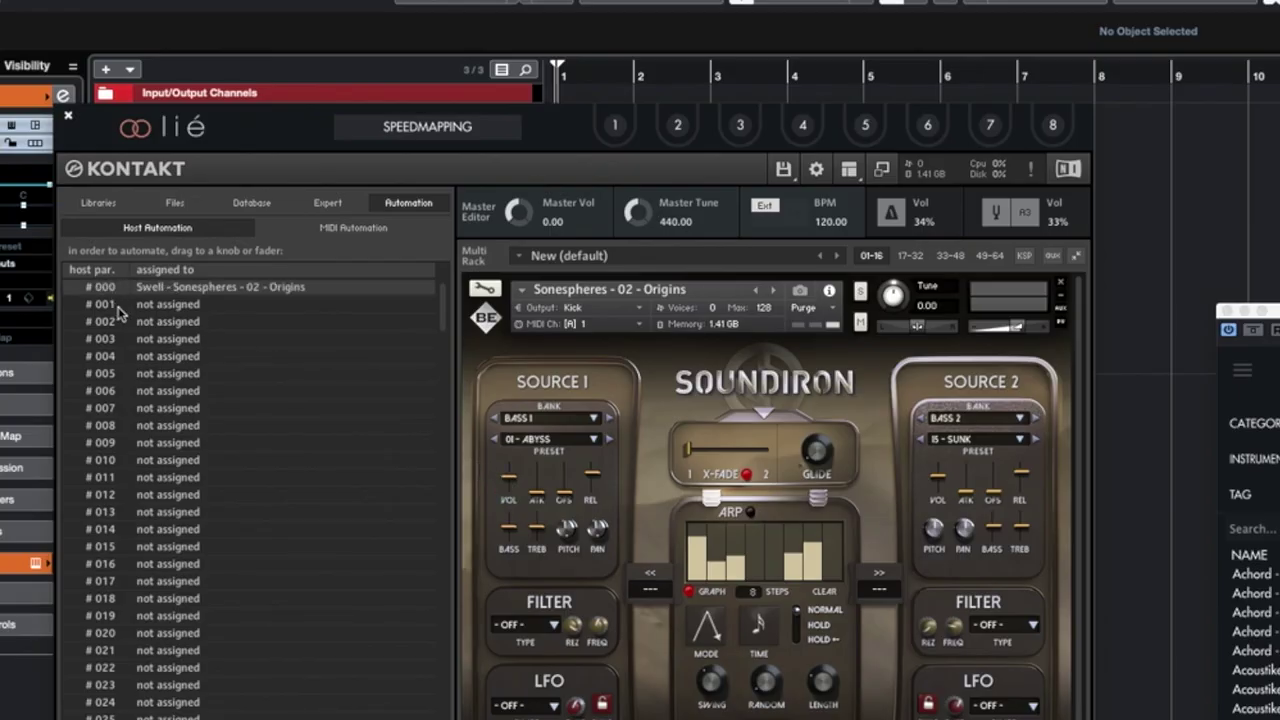
left_click_drag(117, 311, 686, 455)
left_click_drag(185, 312, 931, 478)
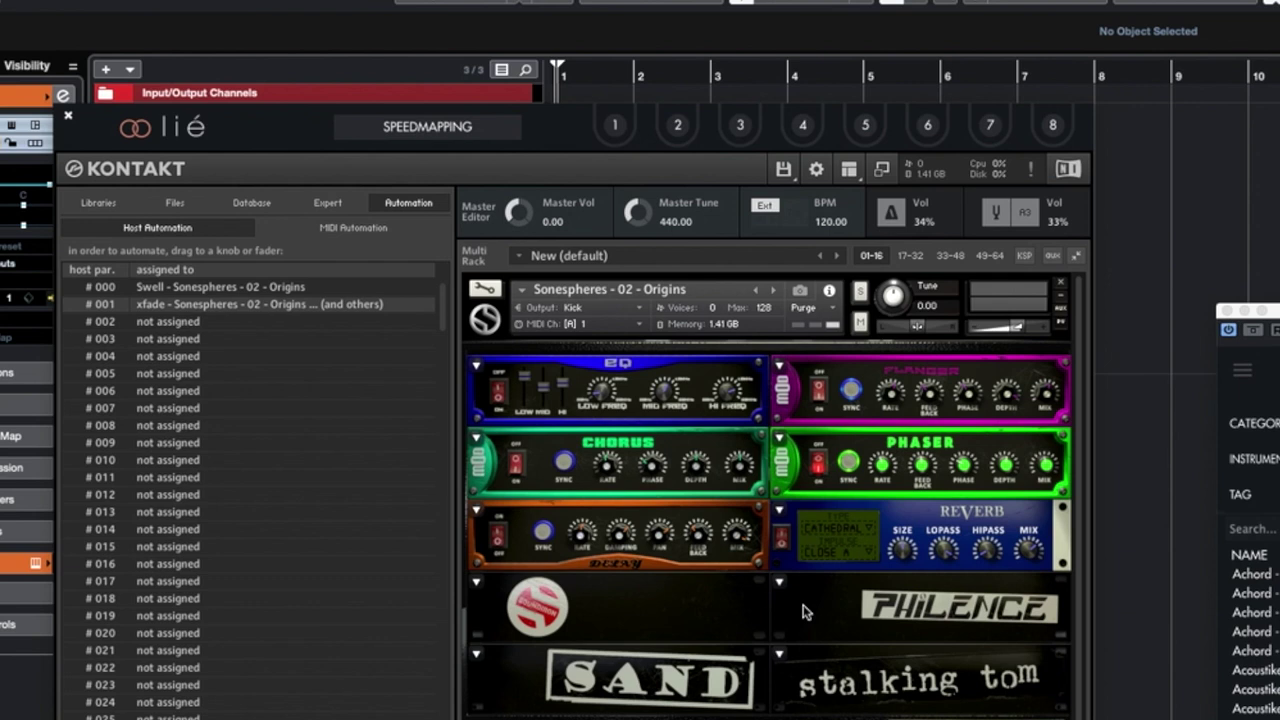
left_click(176, 324)
- Assign #002 to the Phaser Mix knob, enable Distortion, and assign #003 to its Drive
left_click_drag(150, 328, 1046, 468)
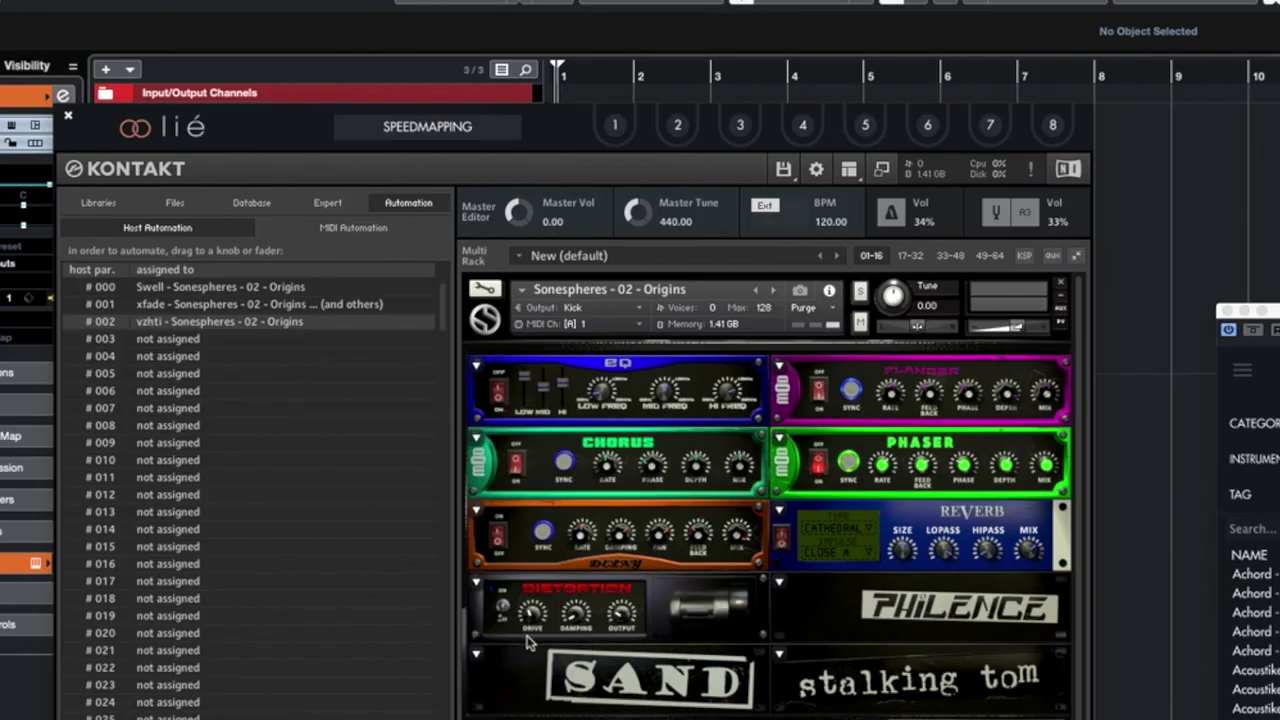
left_click(506, 611)
left_click_drag(195, 340, 531, 615)
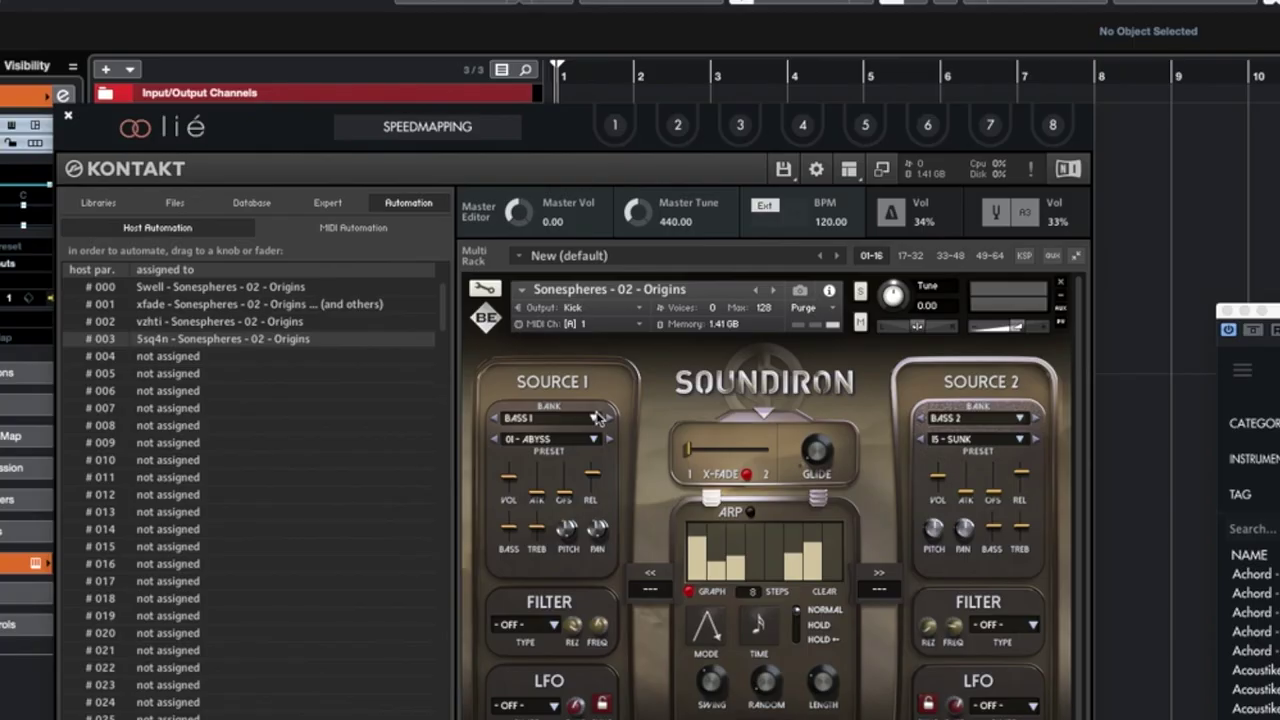
left_click(595, 419)
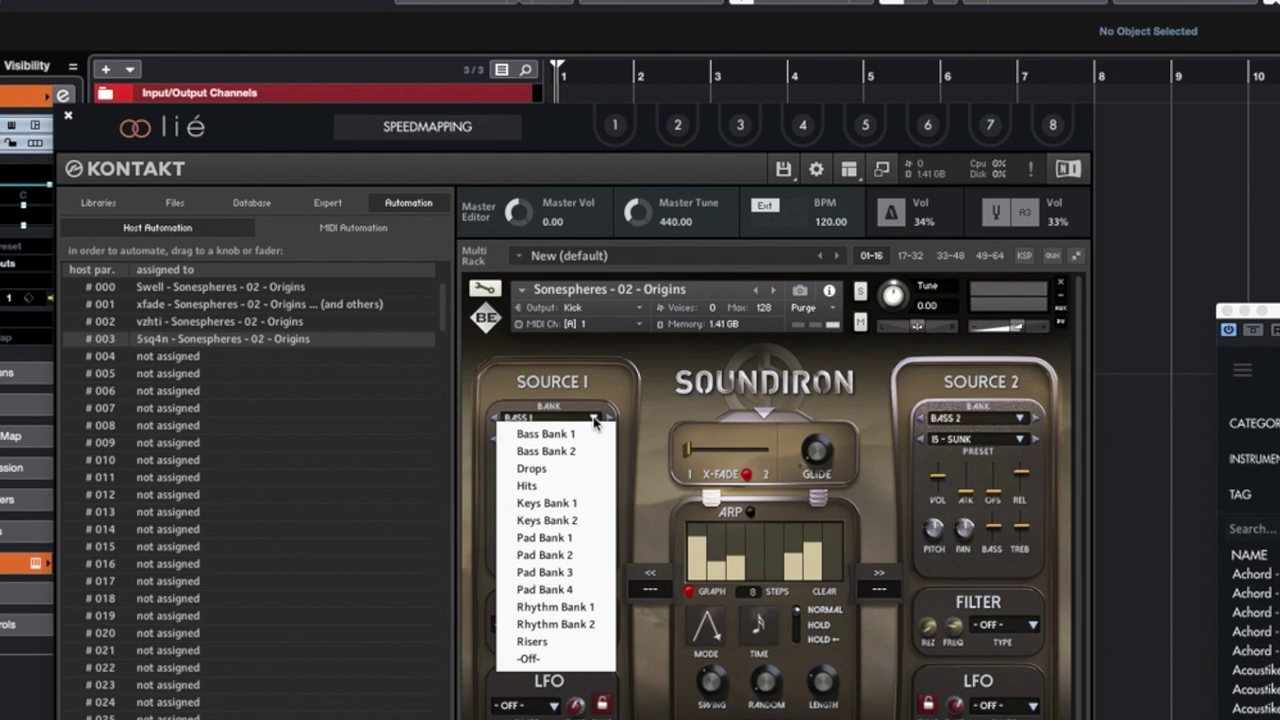
left_click(608, 404)
left_click(598, 440)
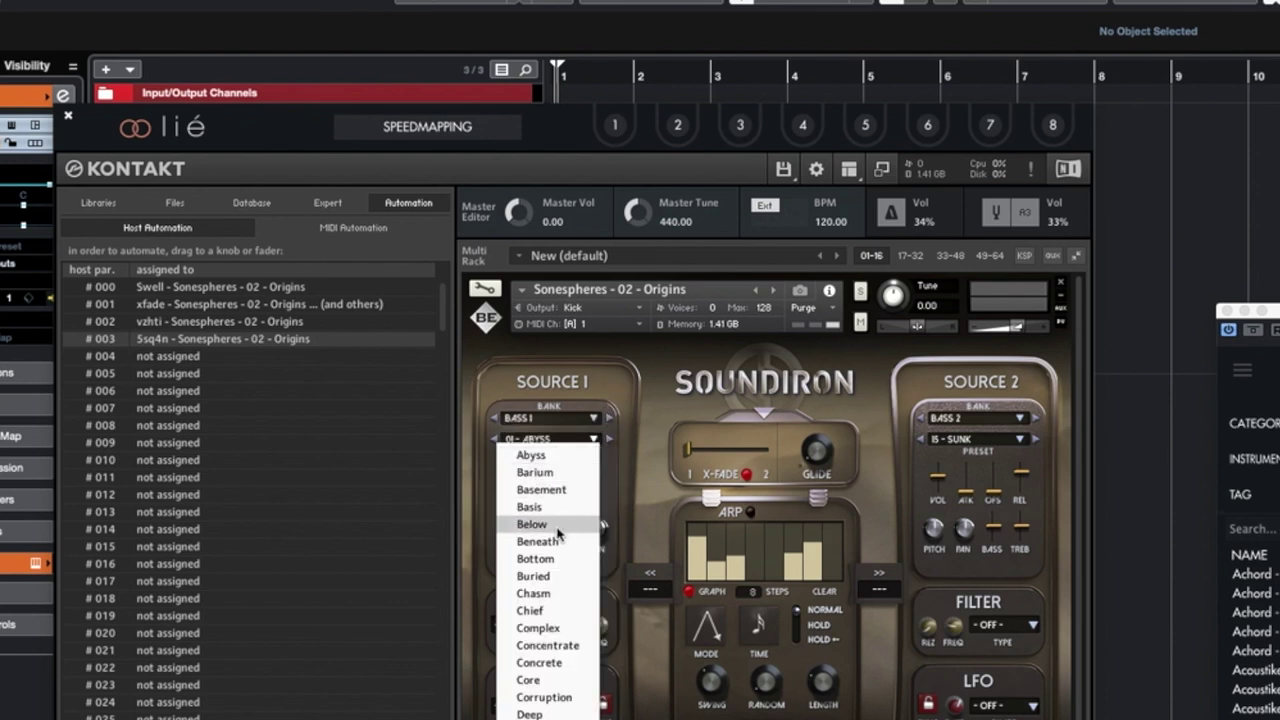
left_click(552, 630)
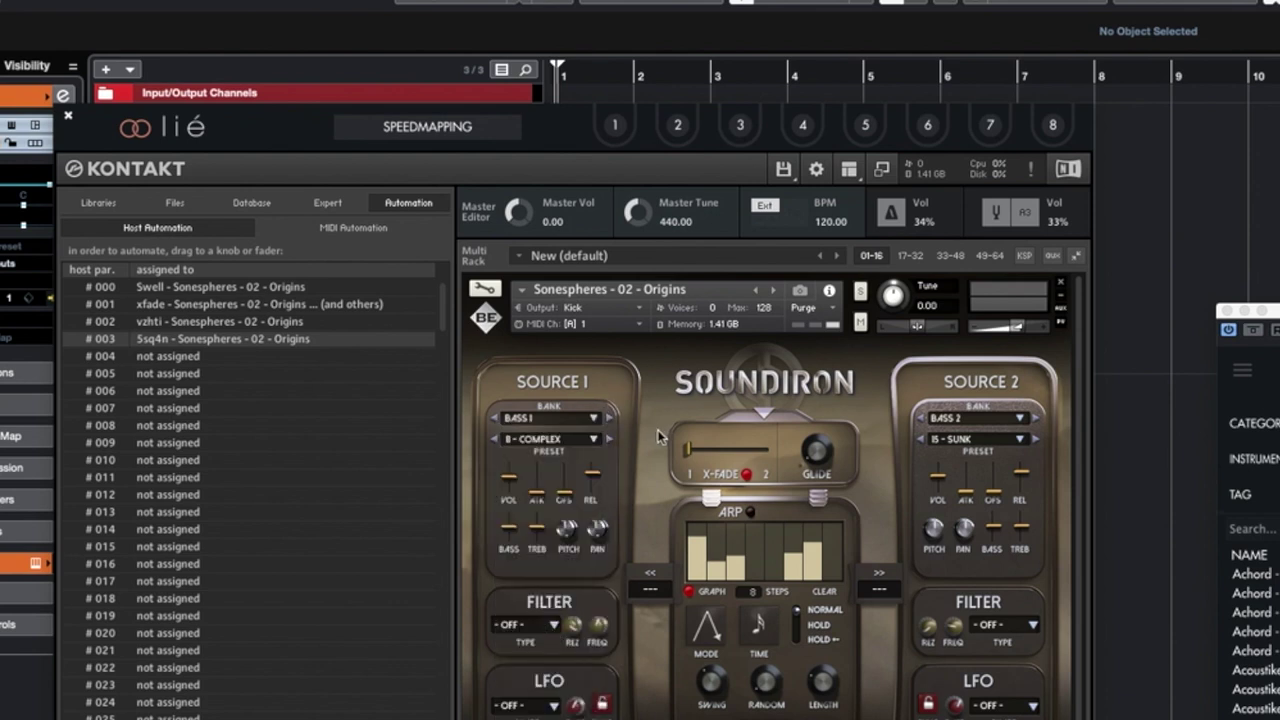
left_click(987, 420)
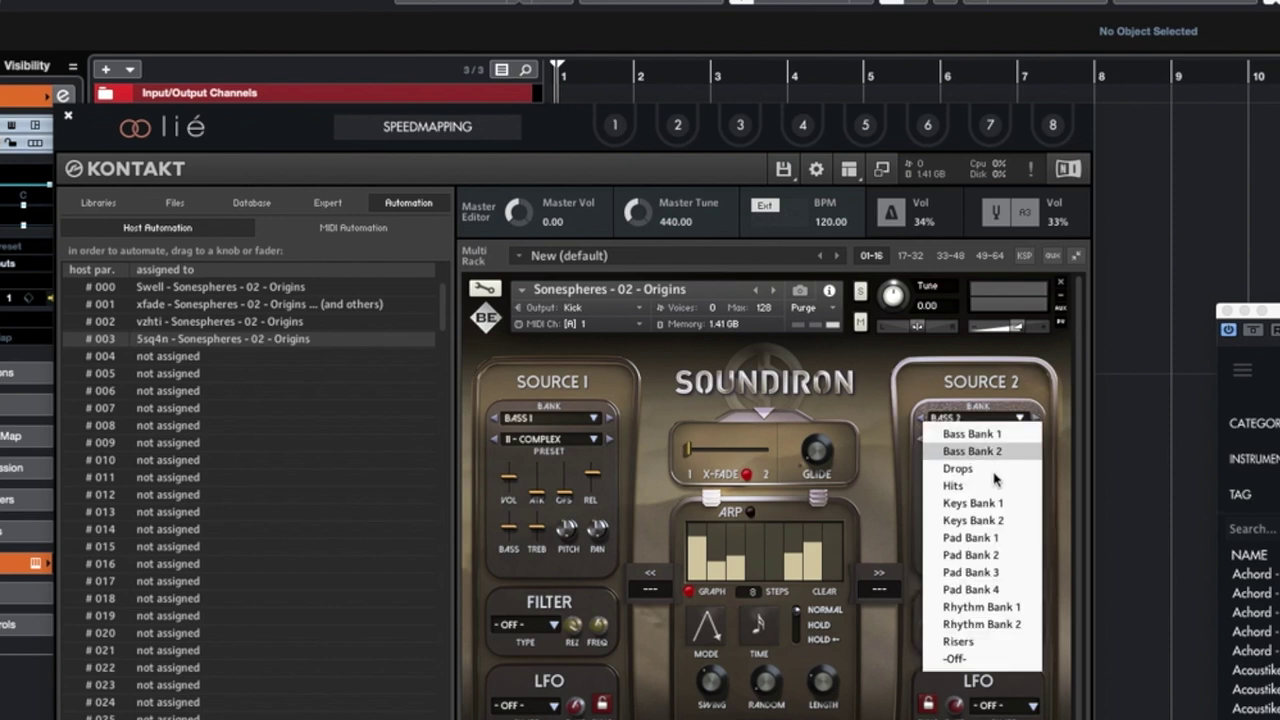
left_click(990, 539)
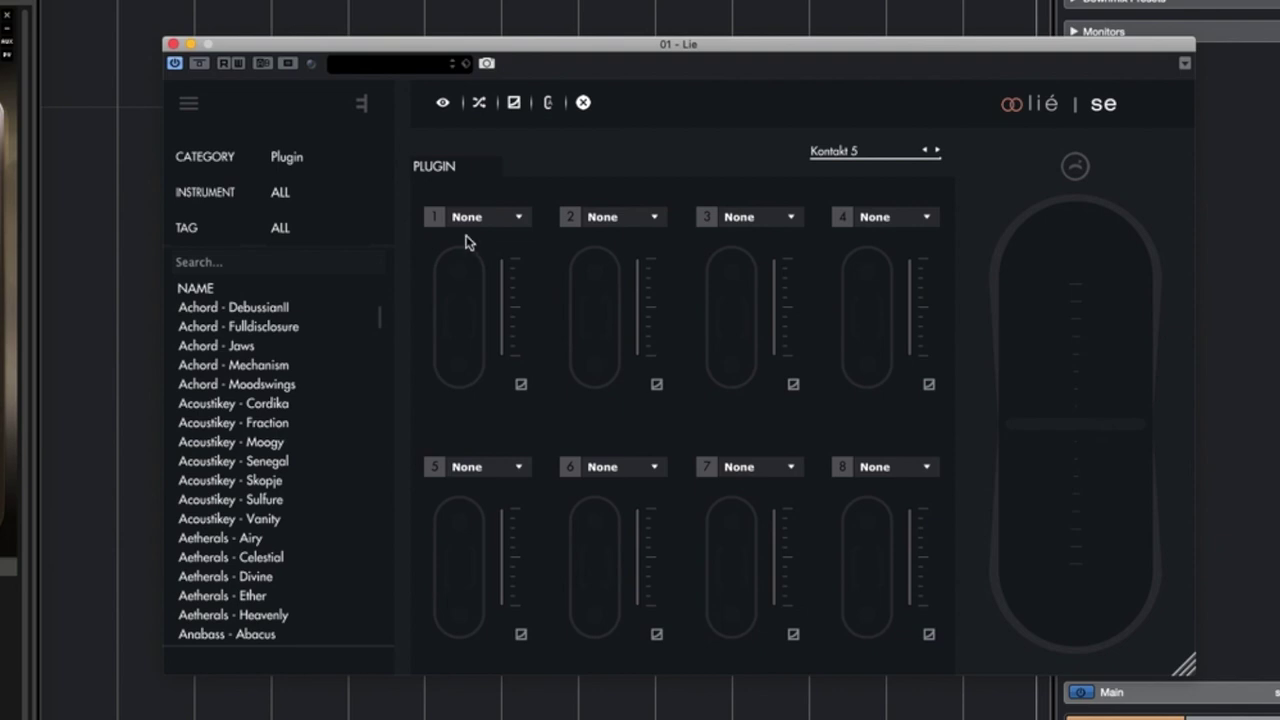
- Set Lié SE slots 1–4 to parameters #000, #001, #002 and #003, testing the first two pads
left_click(470, 218)
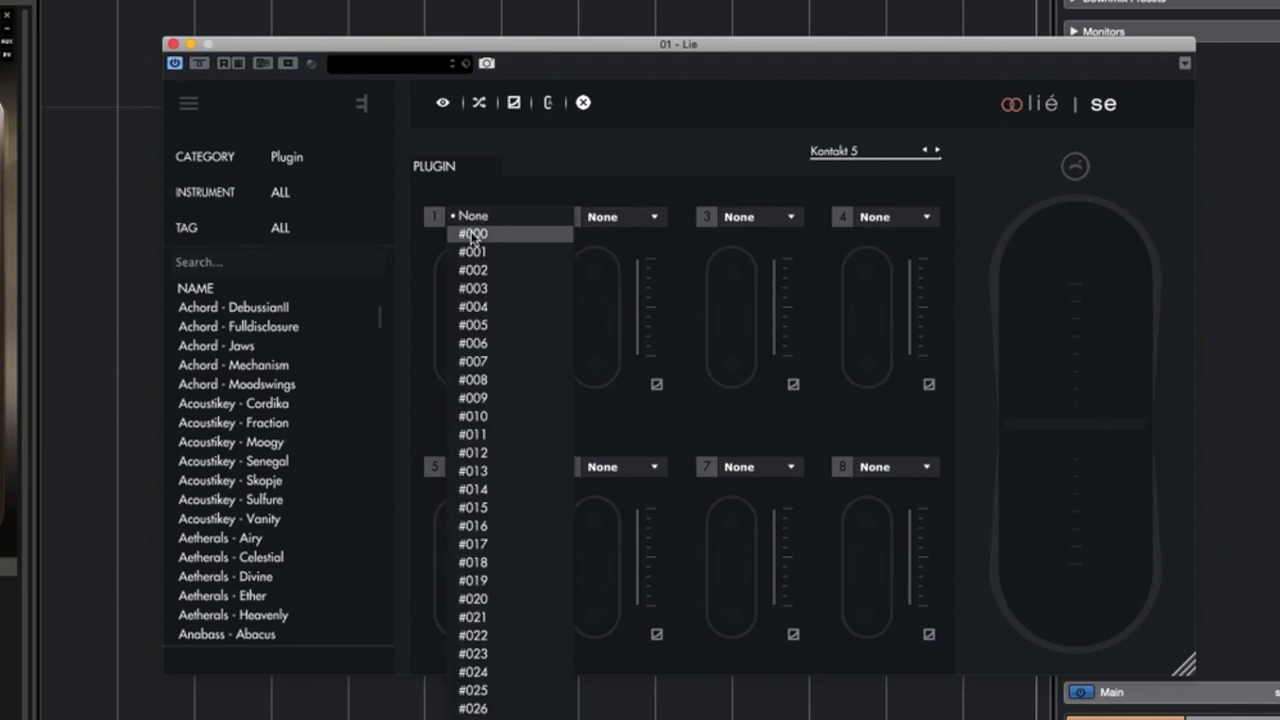
left_click(473, 236)
left_click(459, 368)
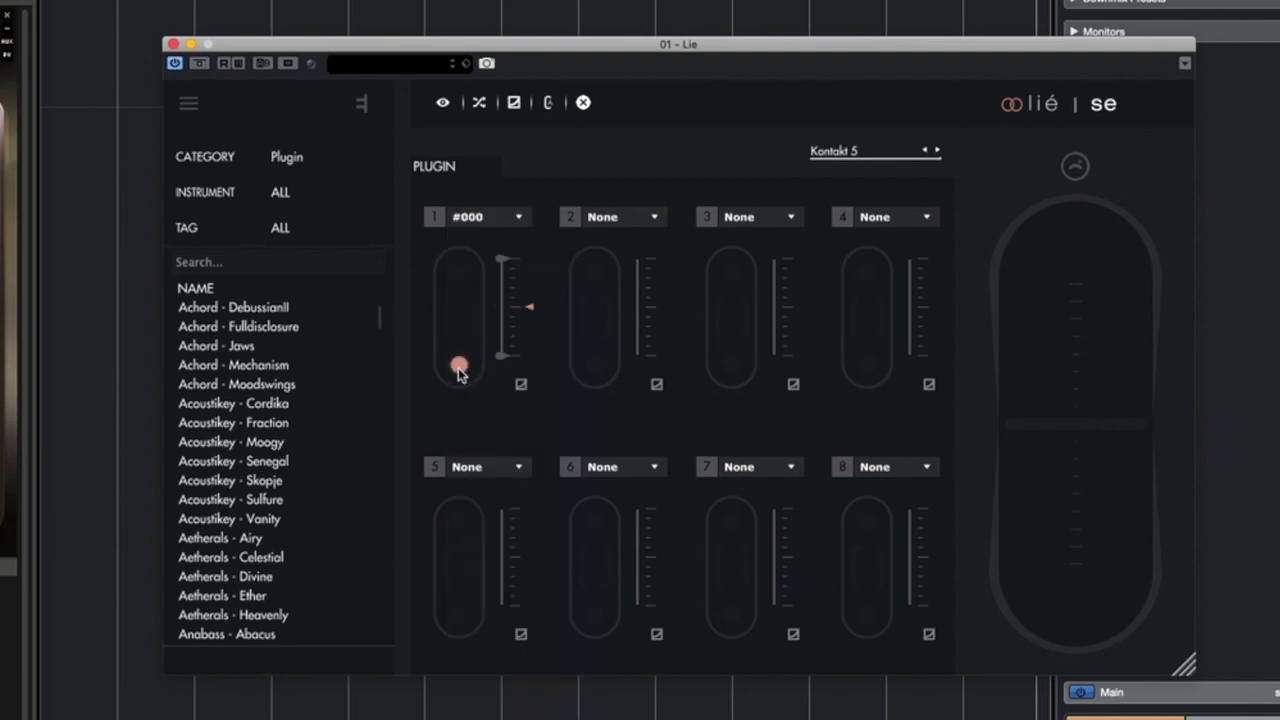
left_click(634, 217)
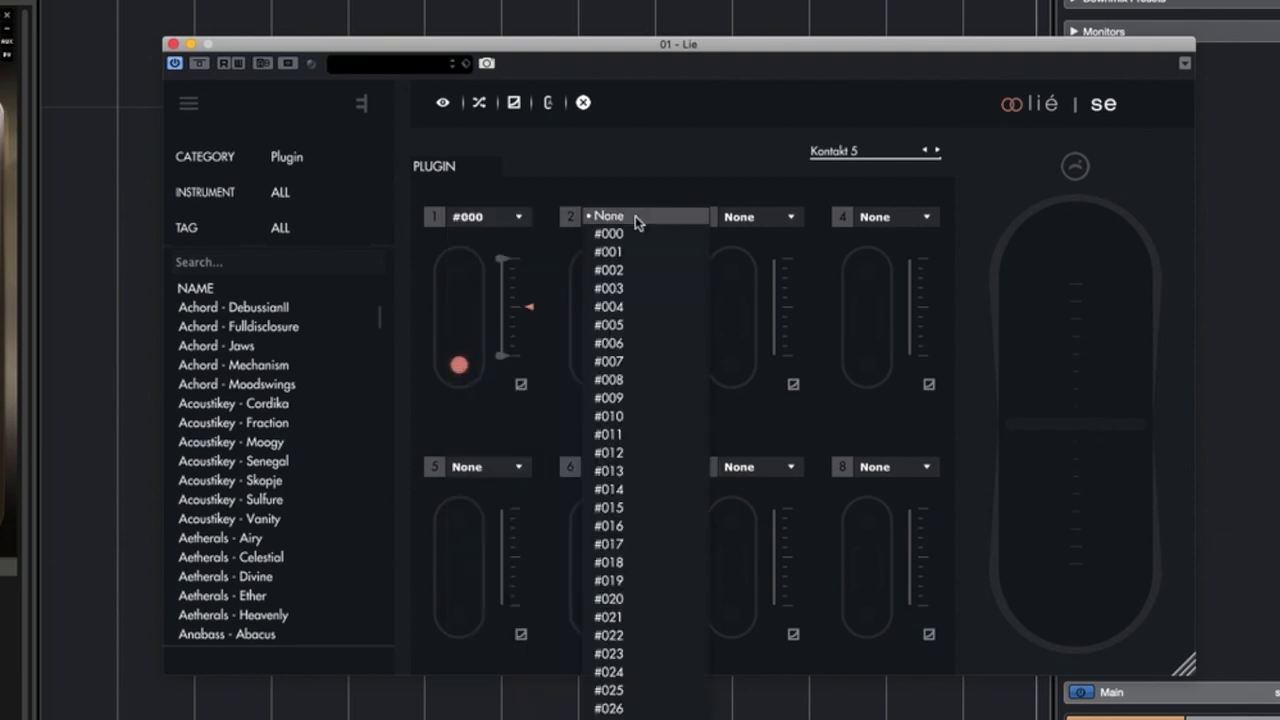
left_click(632, 254)
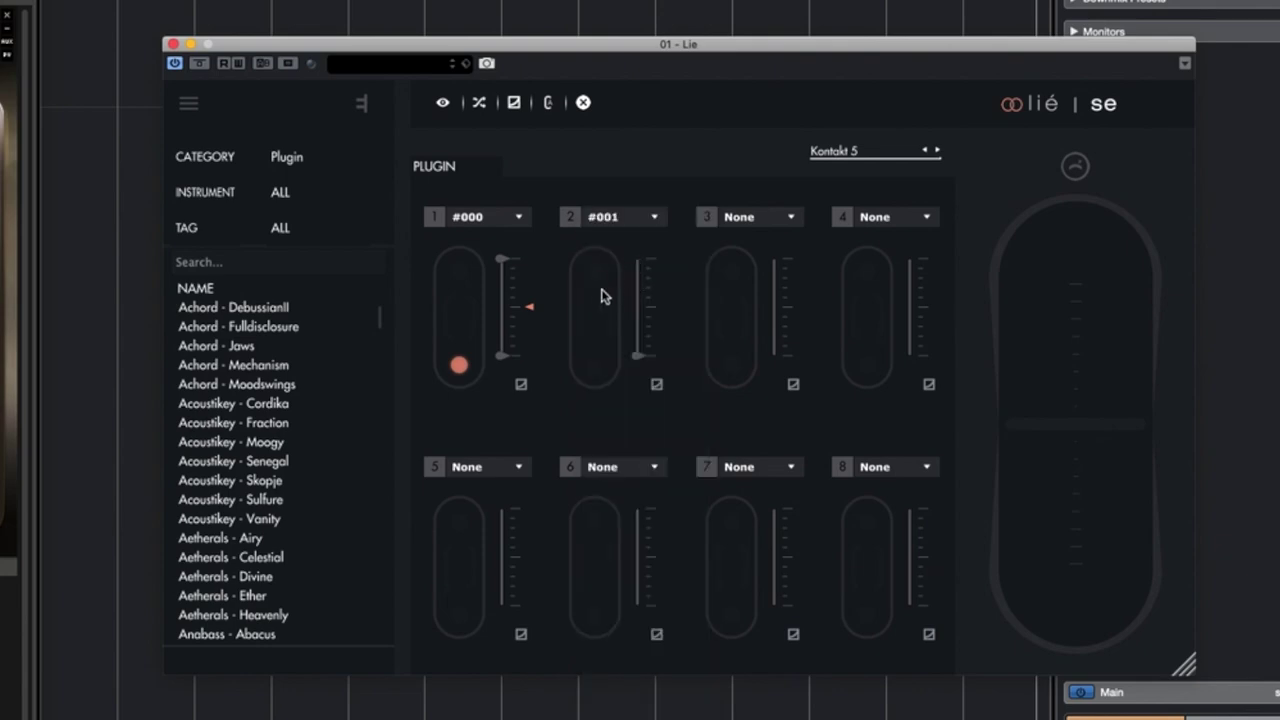
left_click(594, 271)
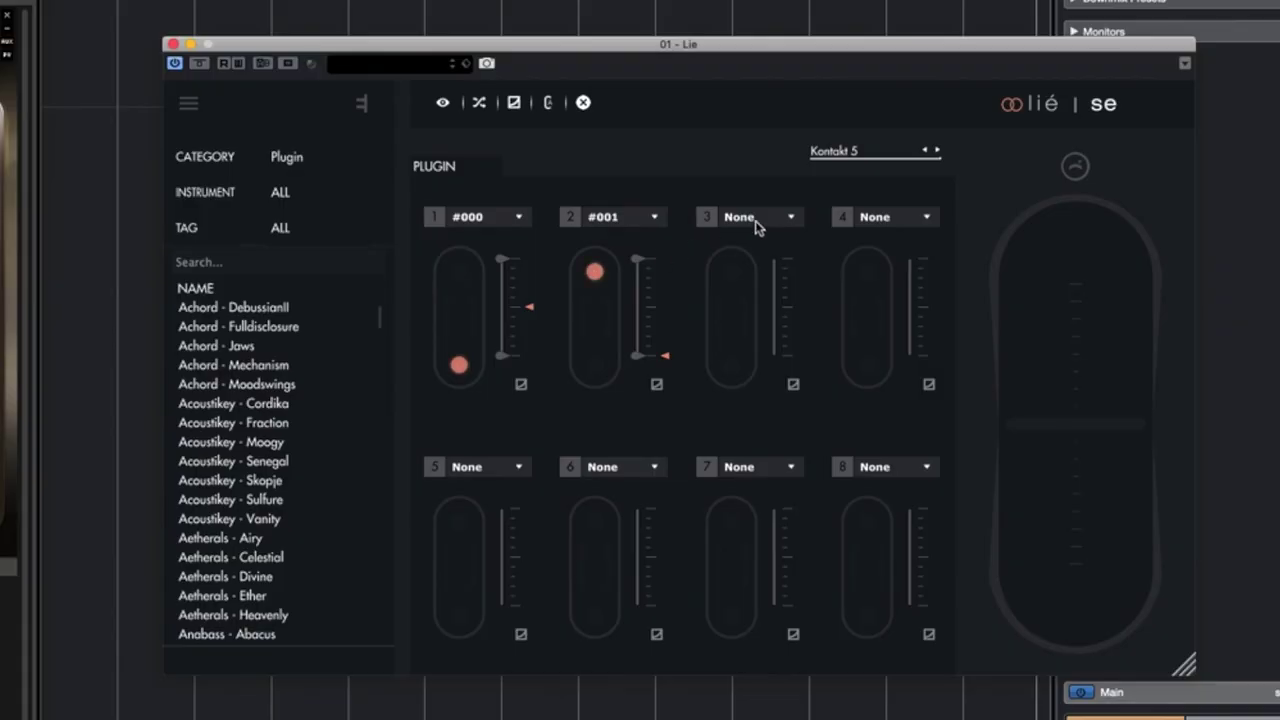
left_click(757, 217)
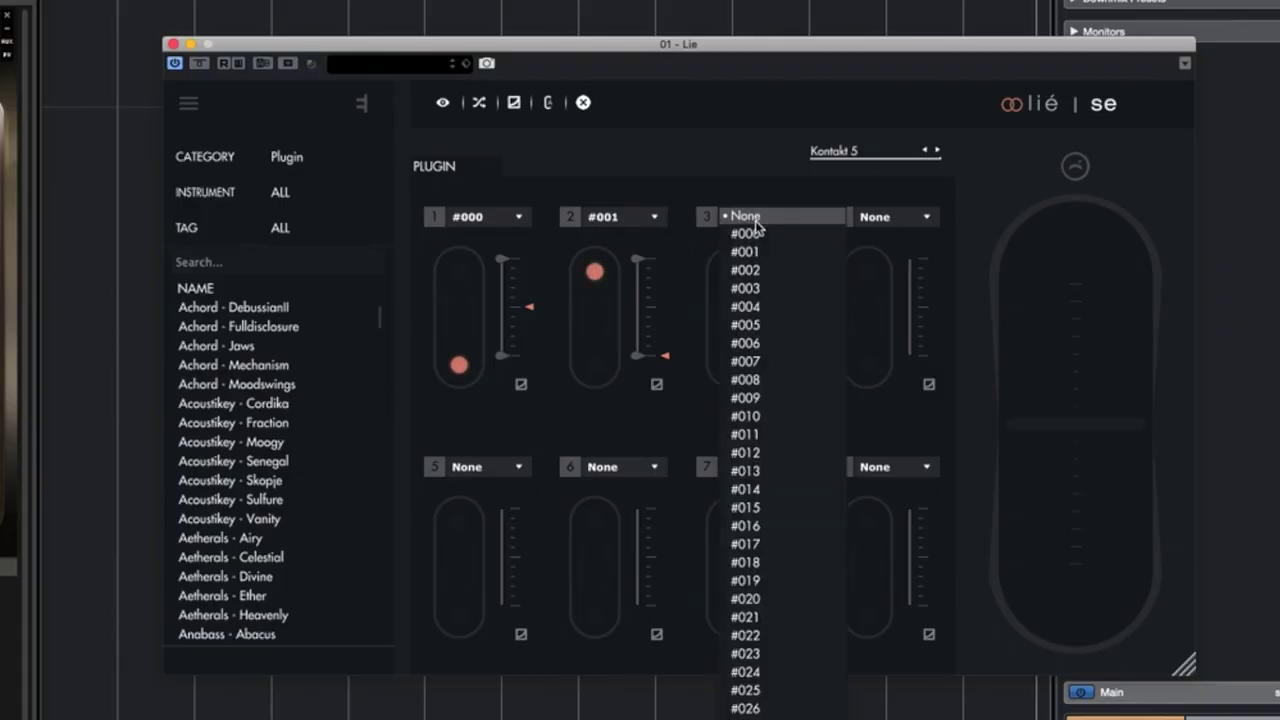
left_click(766, 271)
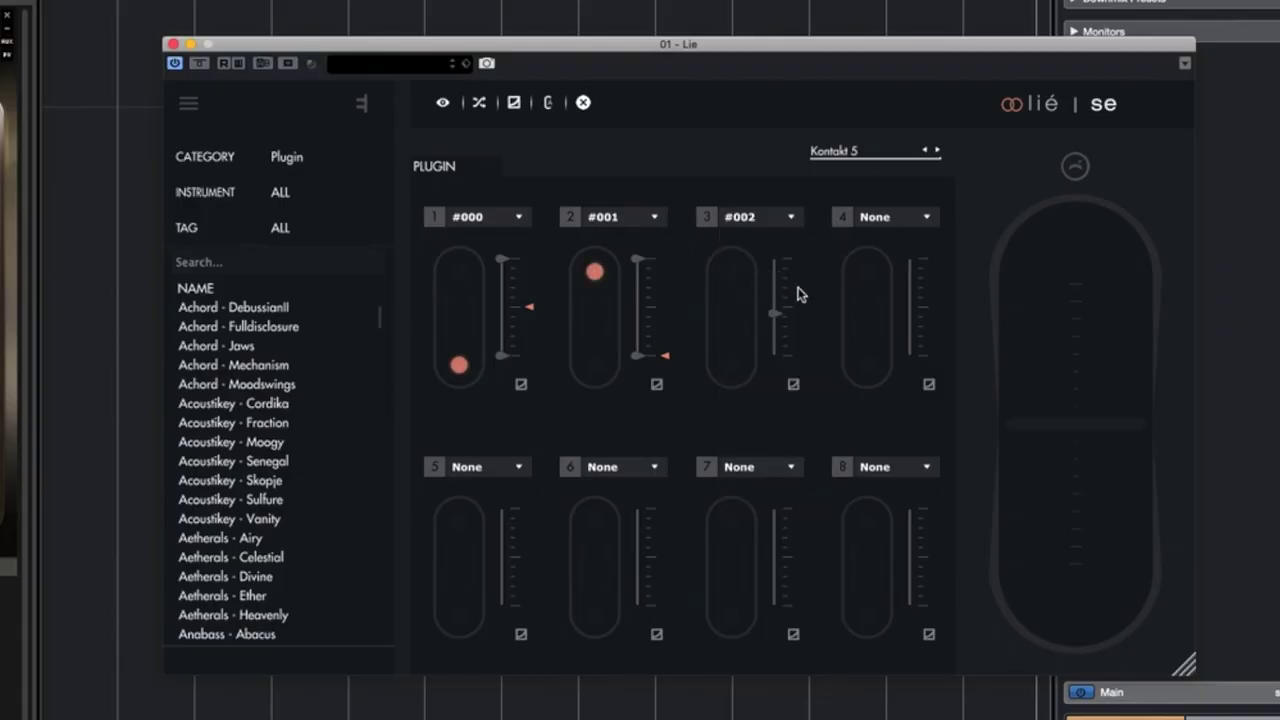
left_click(880, 229)
left_click(904, 287)
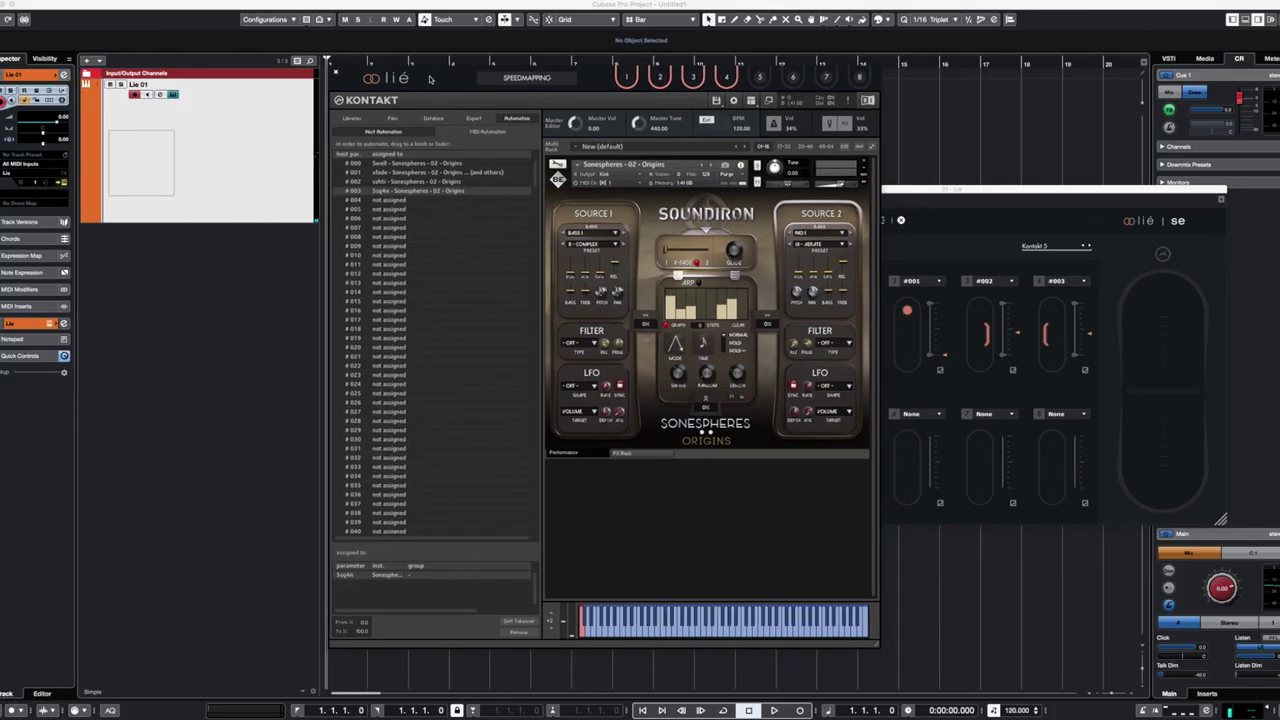
- Lower the Lie channel's ValhallaVintageVerb insert MIX to 58.8 %
left_click(32, 323)
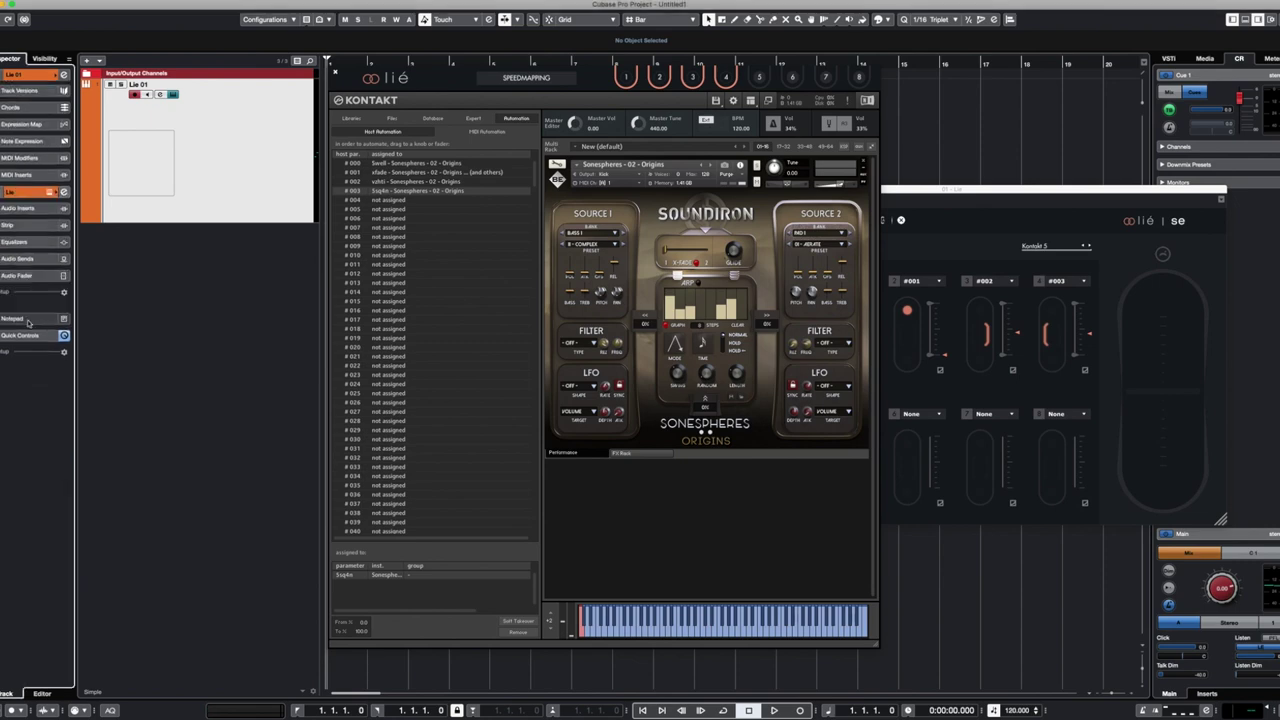
left_click(30, 208)
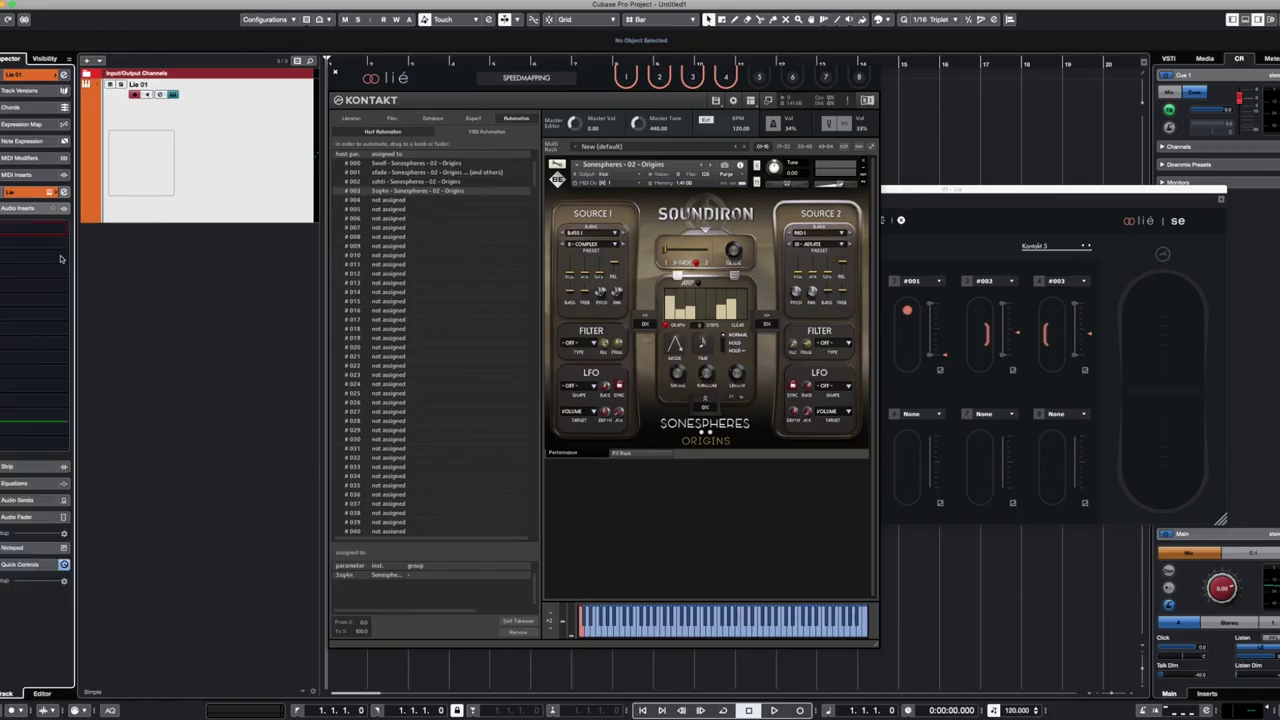
left_click(32, 228)
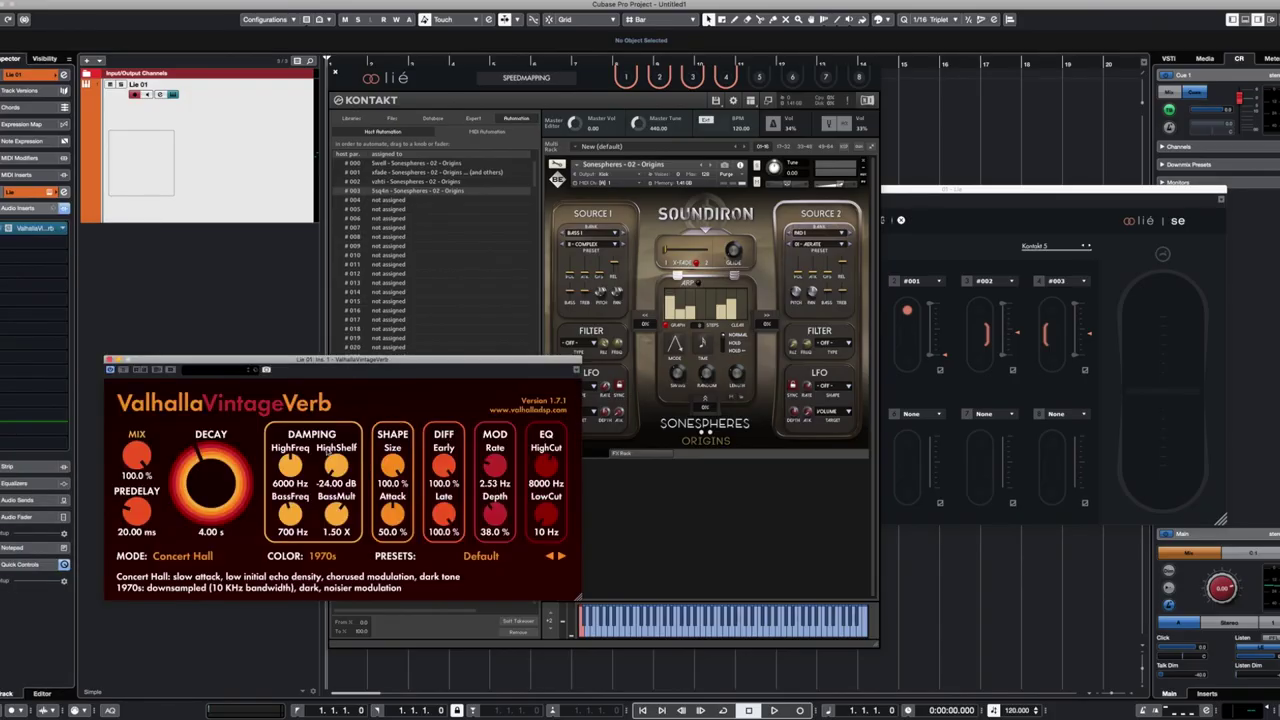
left_click_drag(137, 476, 136, 512)
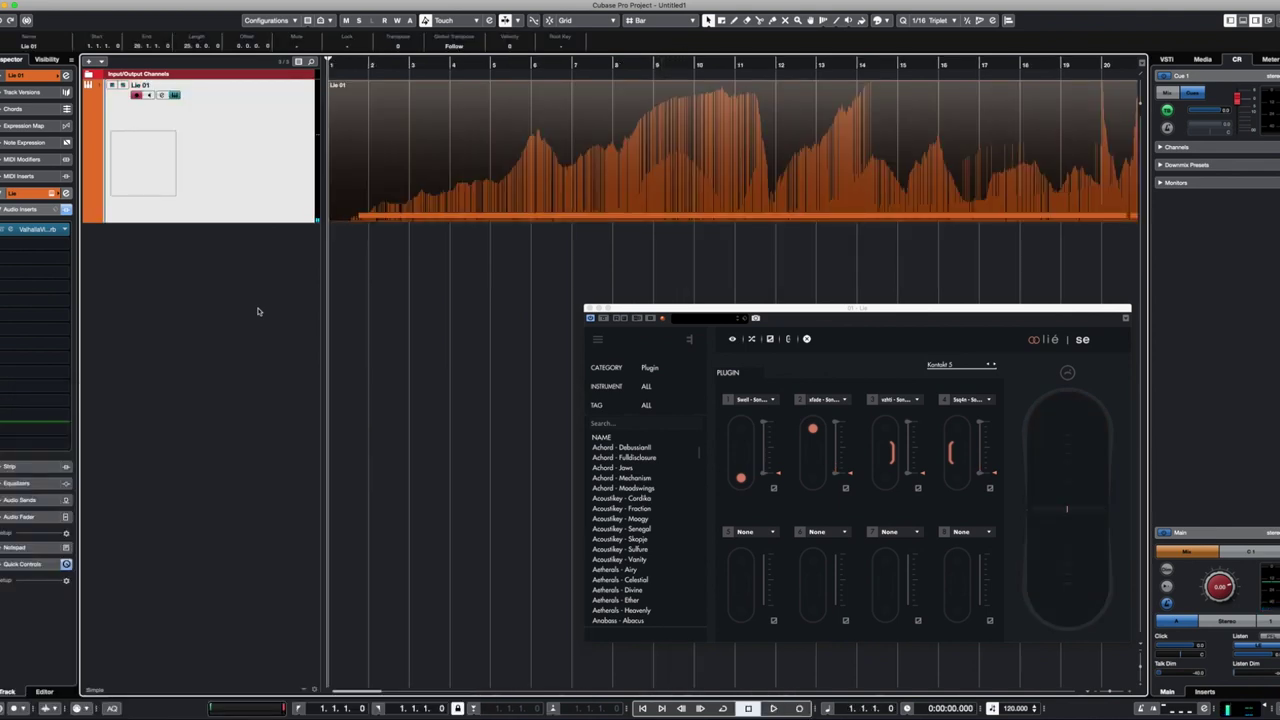
- In the Lie 01 Key Editor, draw a straight rising Line-tool ramp in the first Gen Purp lane to about bar 11
key("Return")
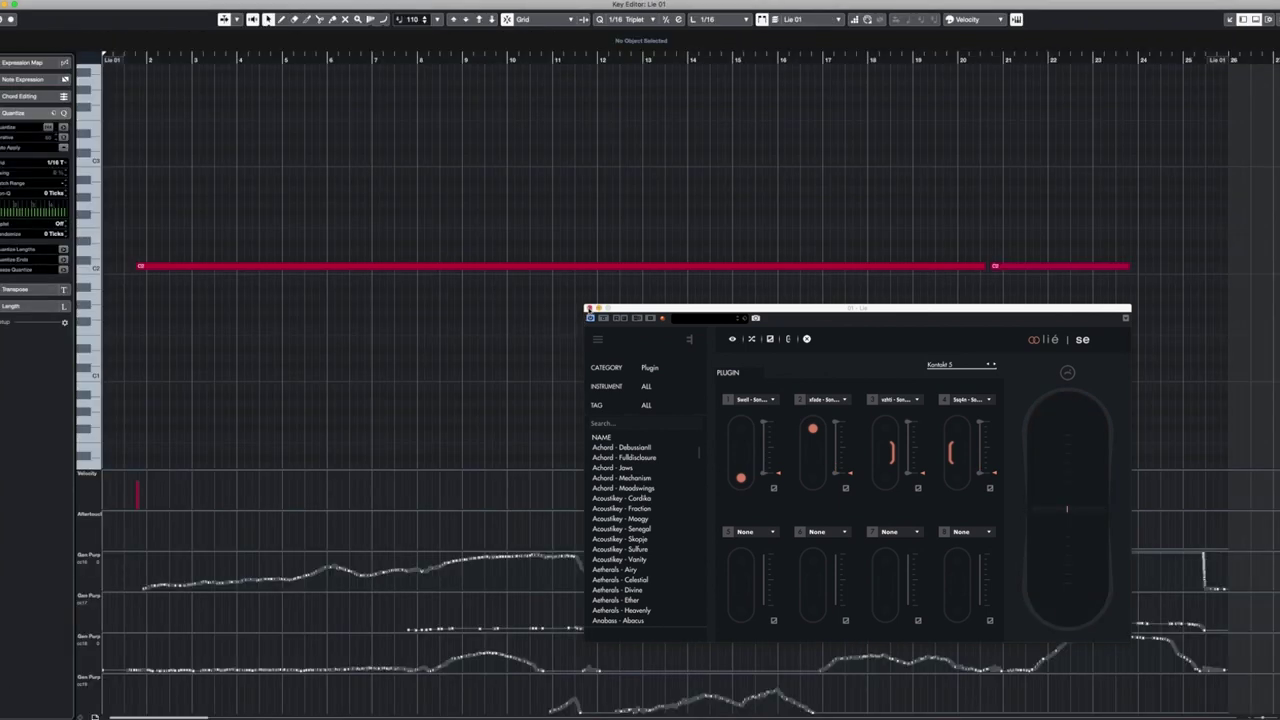
left_click(588, 309)
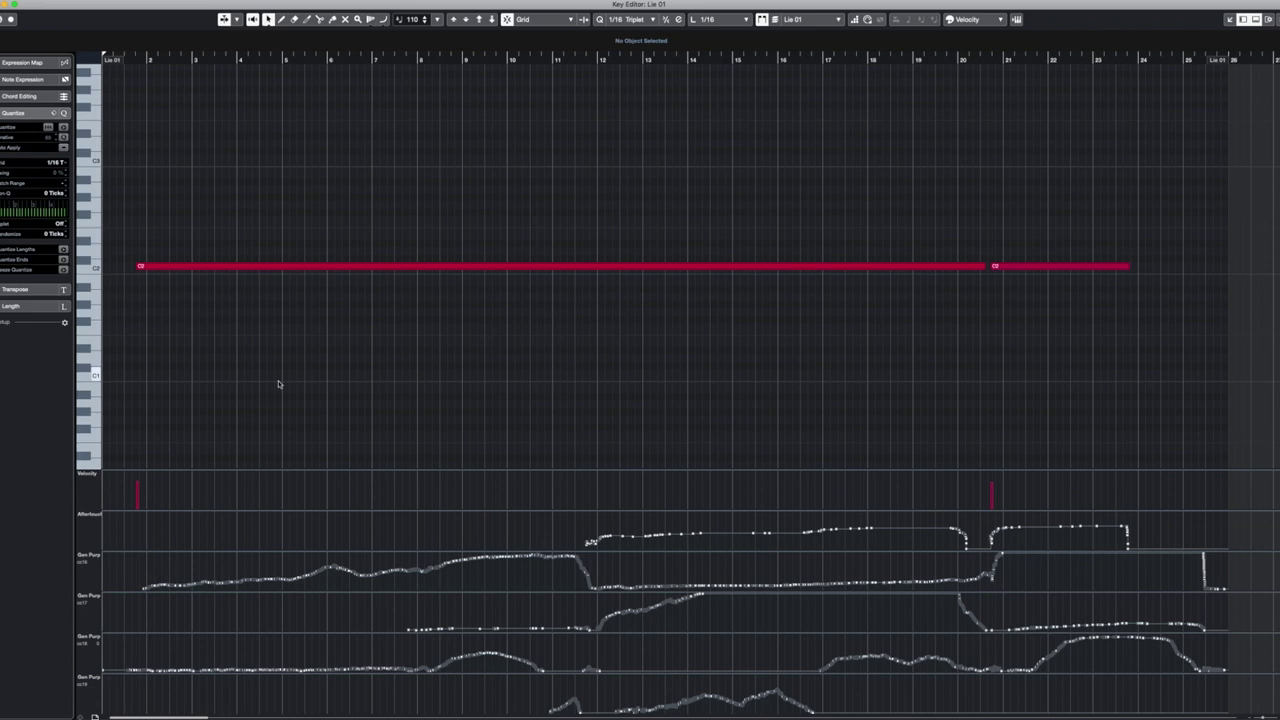
left_click(394, 381)
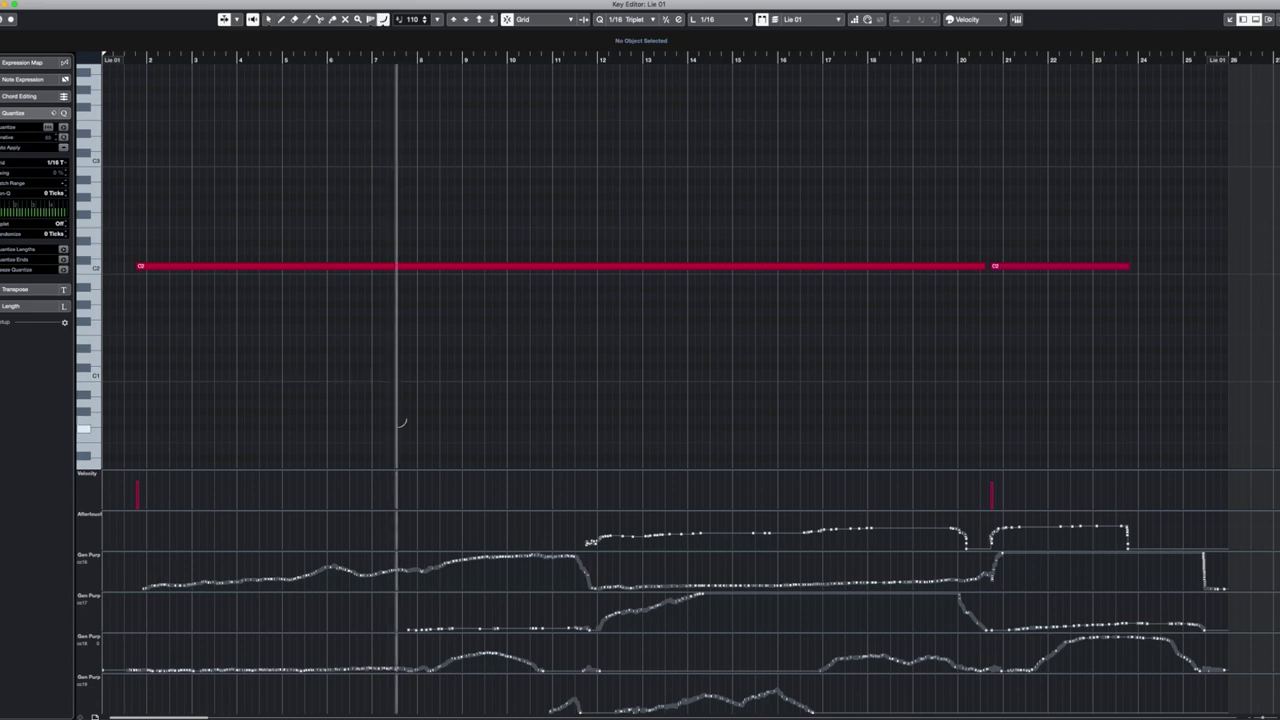
mouse_move(143, 588)
left_mouse_down()
mouse_move(549, 557)
mouse_move(503, 561)
mouse_move(616, 534)
mouse_move(834, 525)
mouse_move(968, 548)
mouse_move(1014, 529)
mouse_move(1120, 527)
mouse_move(1143, 542)
left_mouse_up()
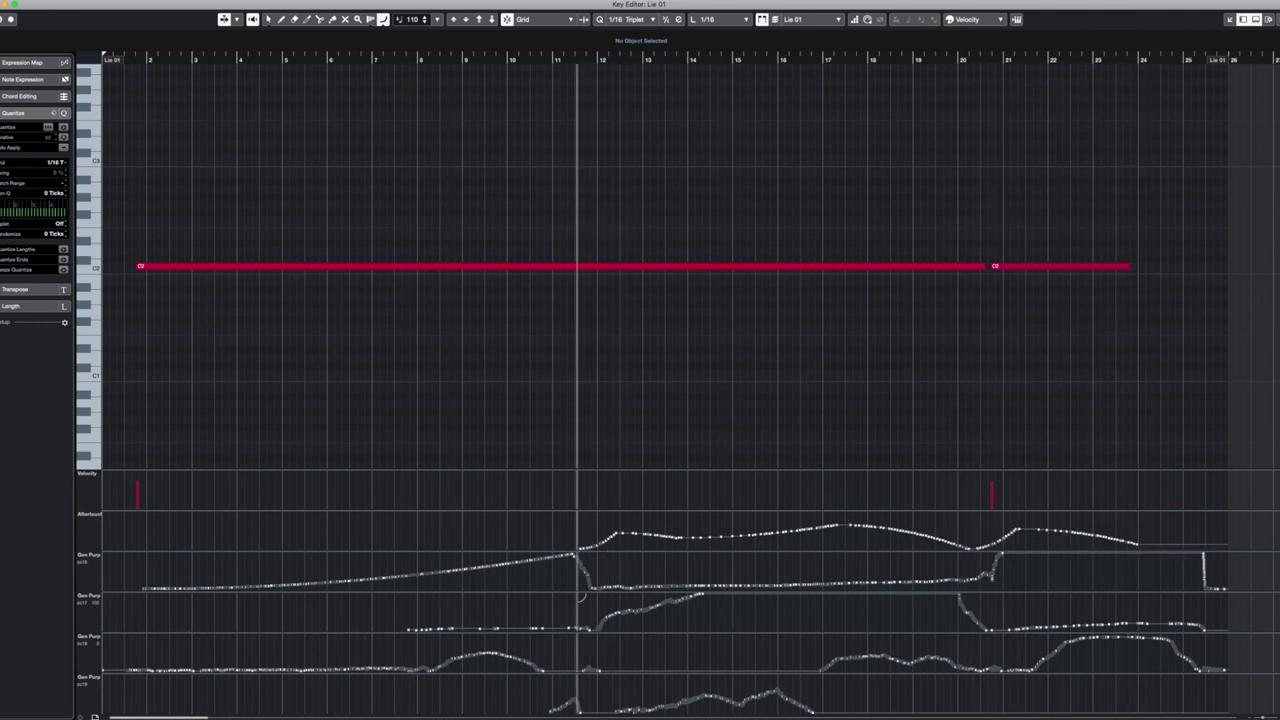